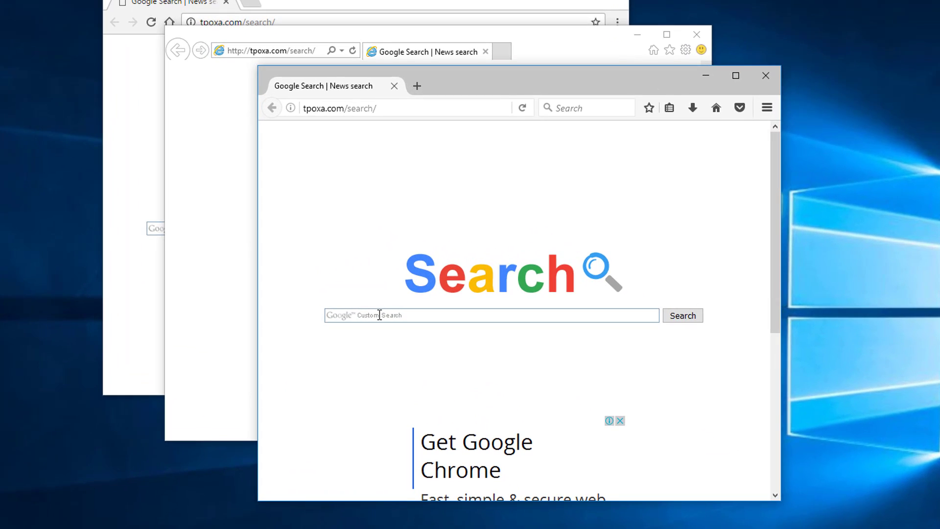
- Search for '123' in the Google Custom Search box on the hijacked tpoxa.com page
{"action": "left_click", "coordinate": [411, 297]}
{"action": "type", "text": "123"}
{"action": "key", "text": "Return"}
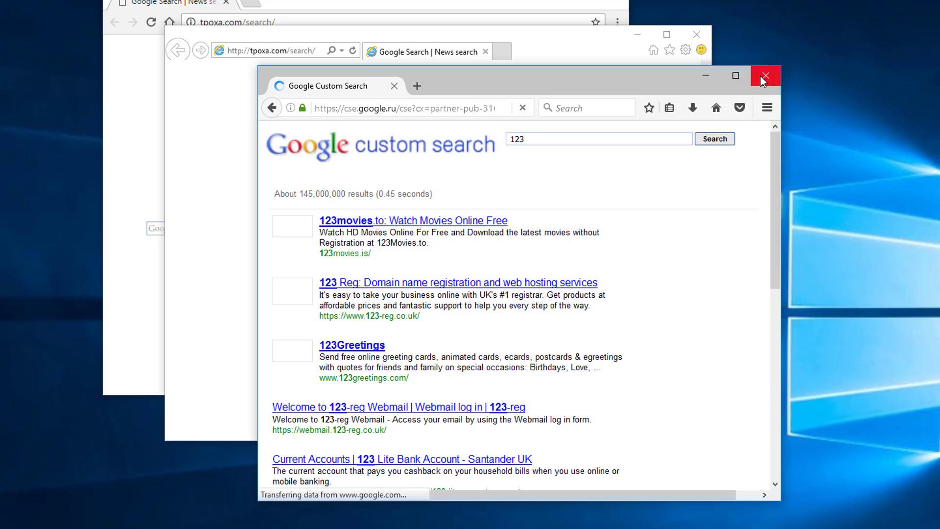
- Close the Firefox window and bring up the Win+X quick system menu
{"action": "left_click", "coordinate": [700, 34]}
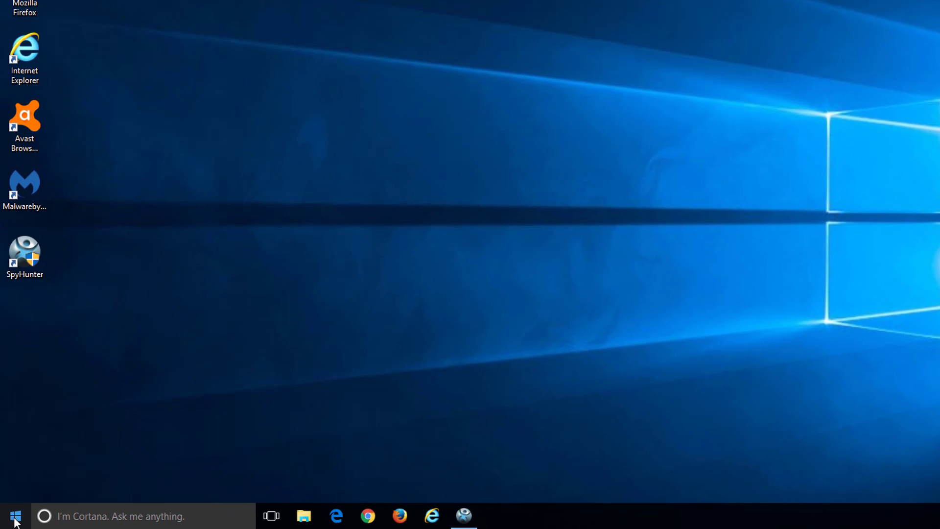
{"action": "right_click", "coordinate": [15, 521]}
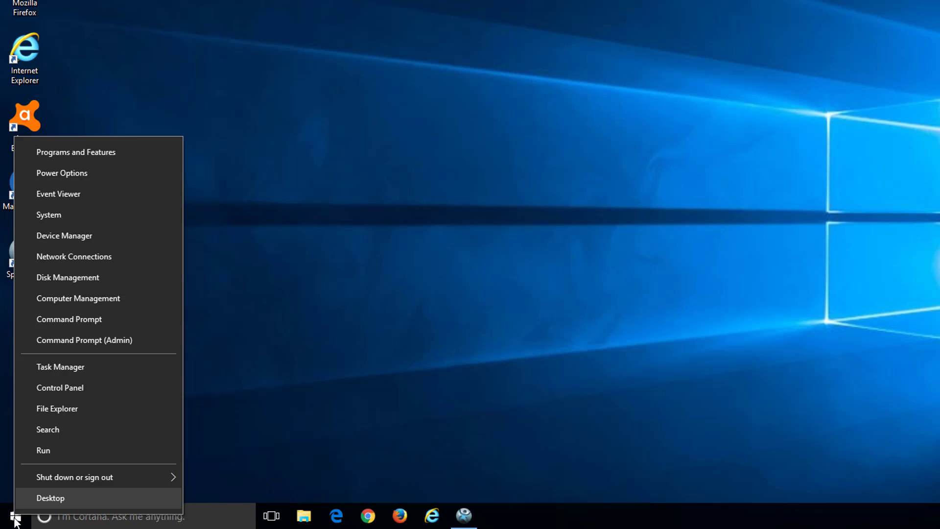
- Review SpyHunter 4, Google Chrome, Avast Browser Cleanup and VMware Tools in Programs and Features, then close it
{"action": "left_click", "coordinate": [98, 158]}
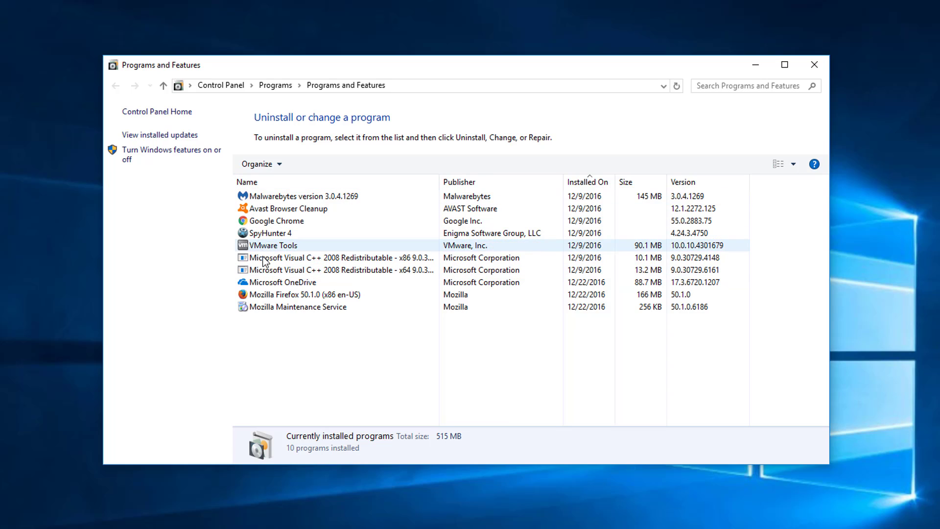
{"action": "left_click", "coordinate": [267, 231]}
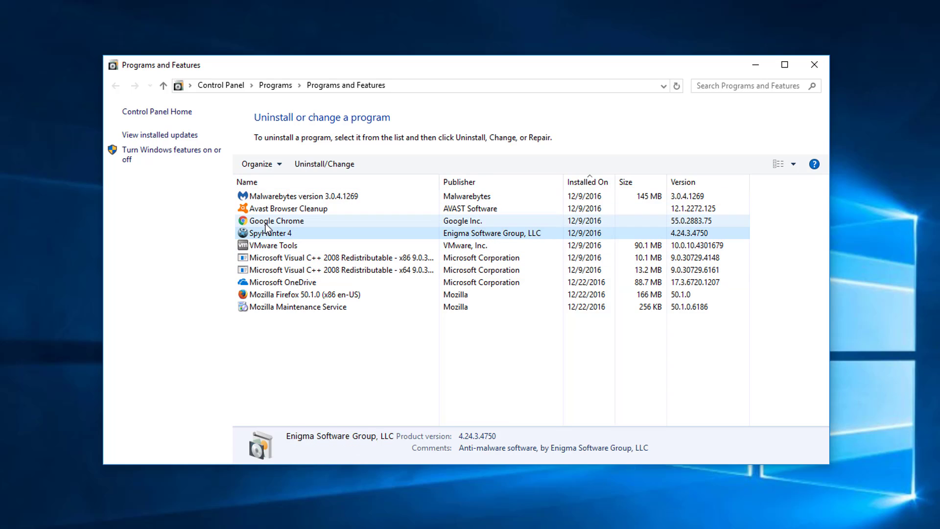
{"action": "left_click", "coordinate": [269, 223]}
{"action": "left_click", "coordinate": [281, 207]}
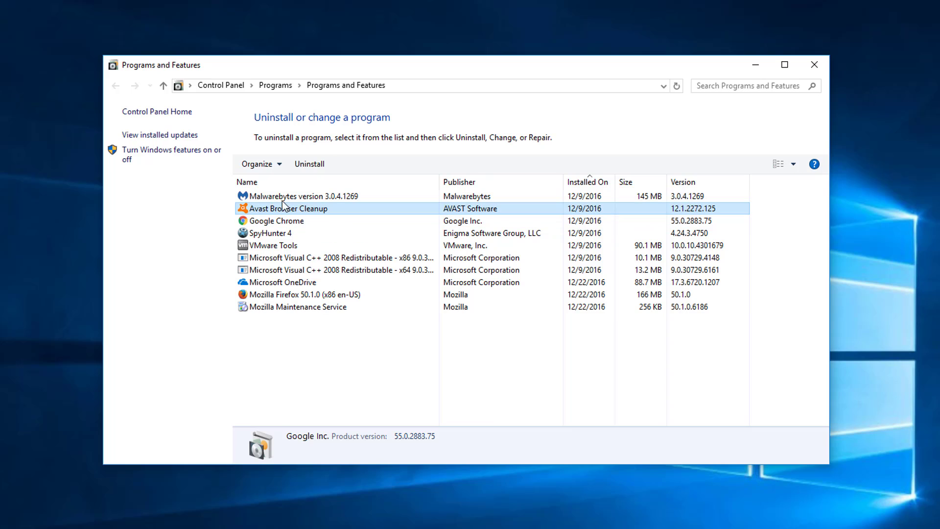
{"action": "left_click", "coordinate": [329, 309]}
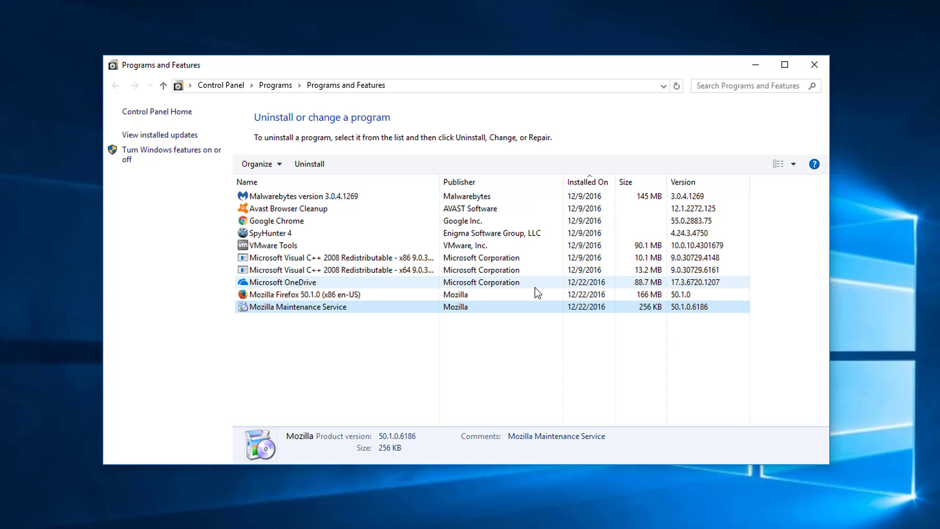
{"action": "left_click", "coordinate": [274, 248]}
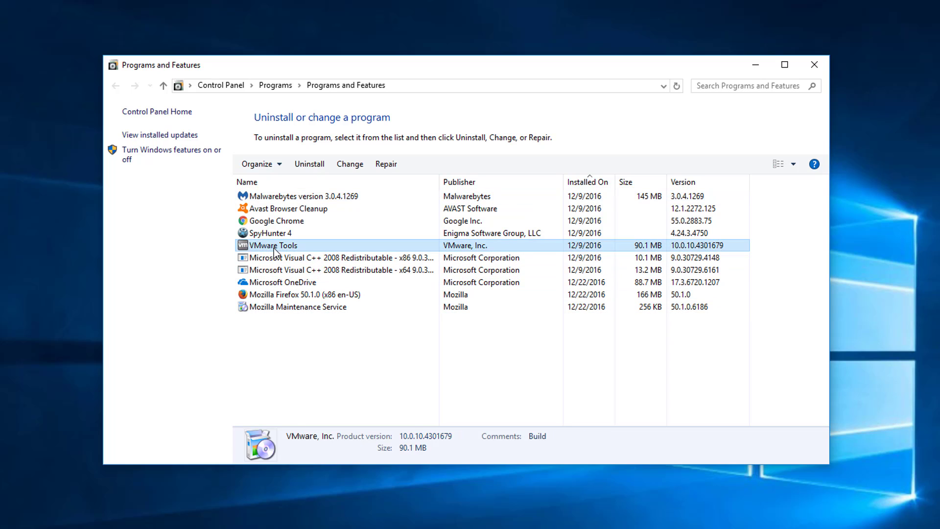
{"action": "left_click", "coordinate": [270, 212]}
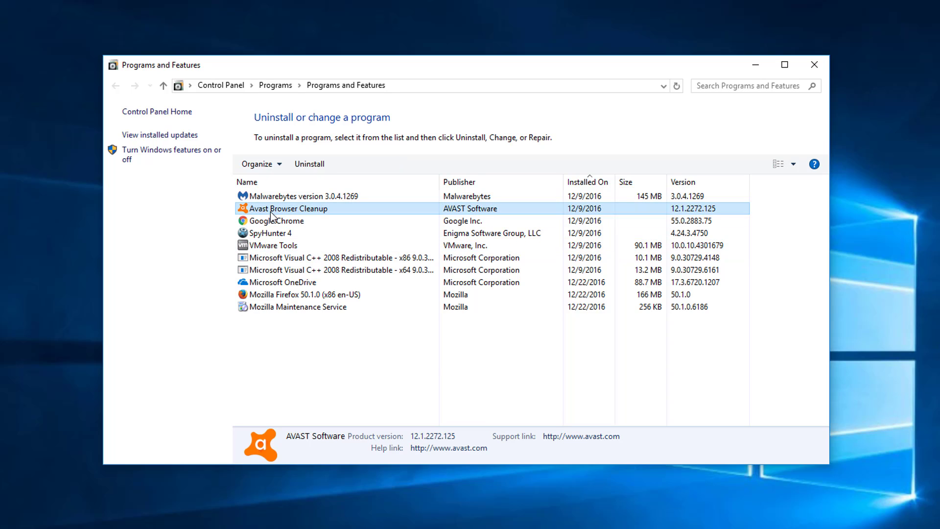
{"action": "left_click", "coordinate": [263, 234]}
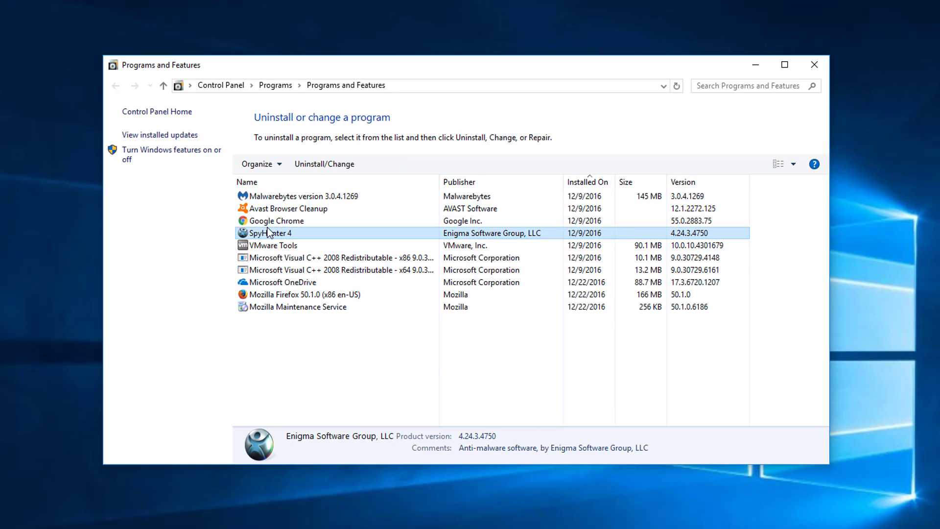
{"action": "left_click", "coordinate": [261, 222]}
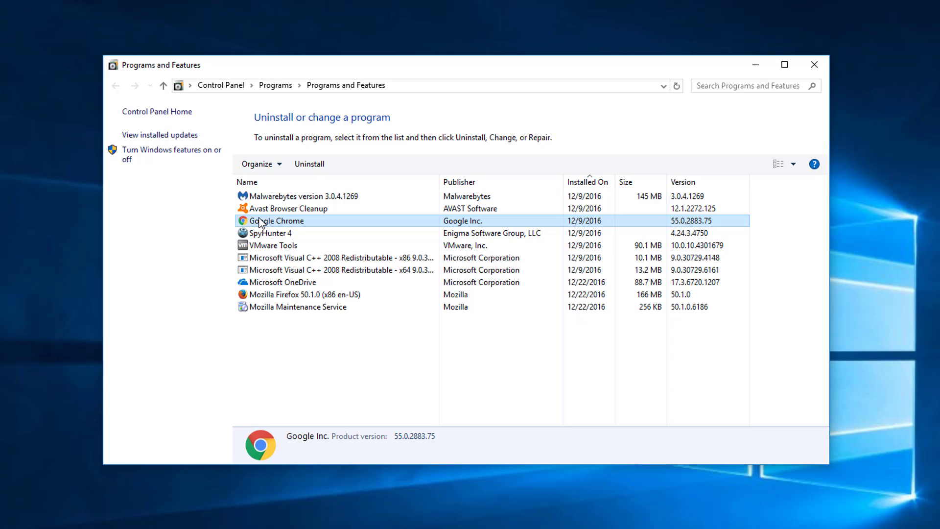
{"action": "left_click", "coordinate": [818, 72]}
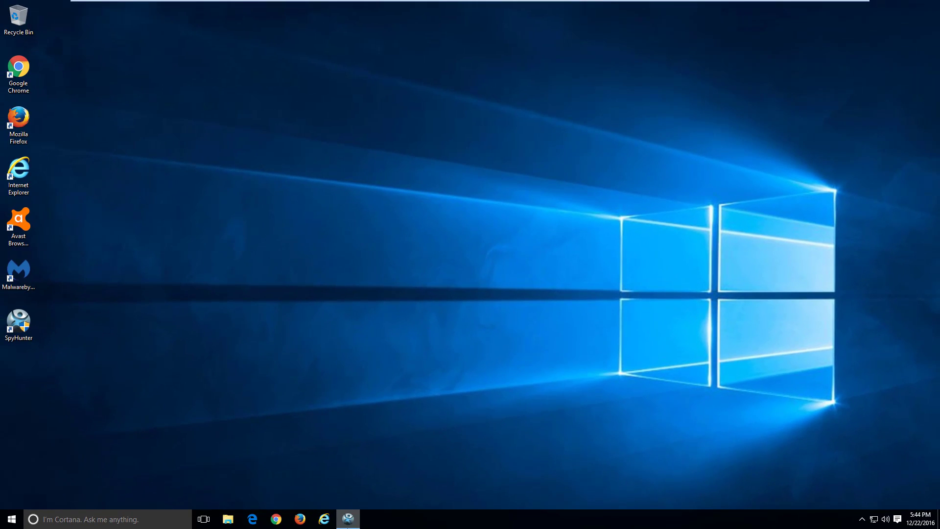
{"action": "left_click", "coordinate": [347, 519]}
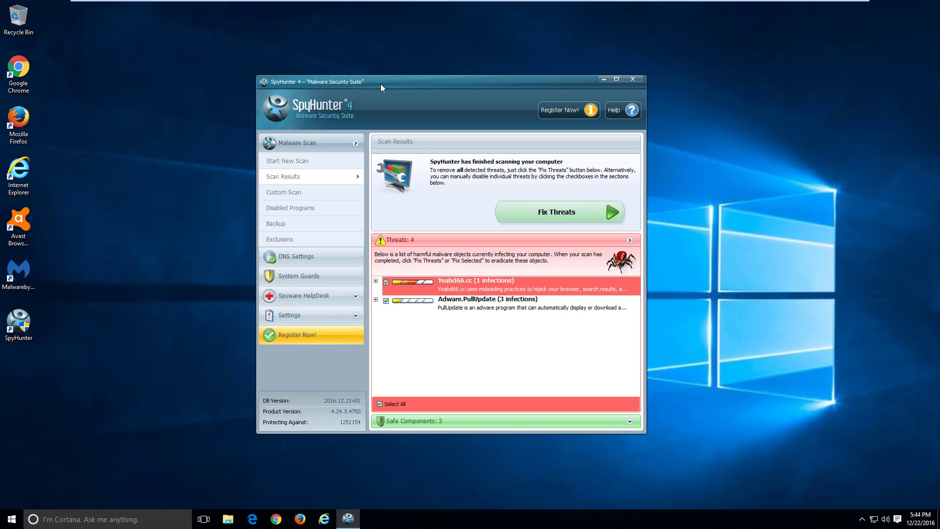
{"action": "left_click_drag", "start_coordinate": [381, 83], "coordinate": [380, 61]}
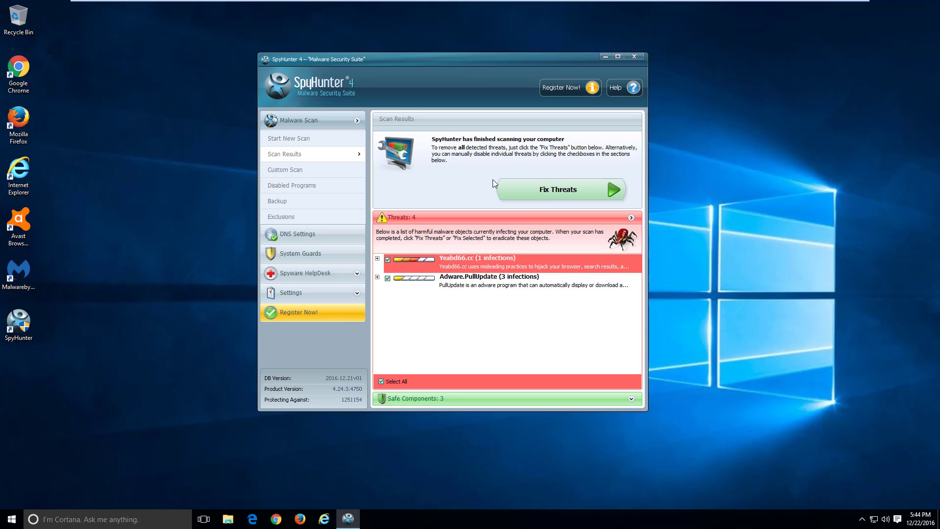
{"action": "left_click", "coordinate": [634, 57]}
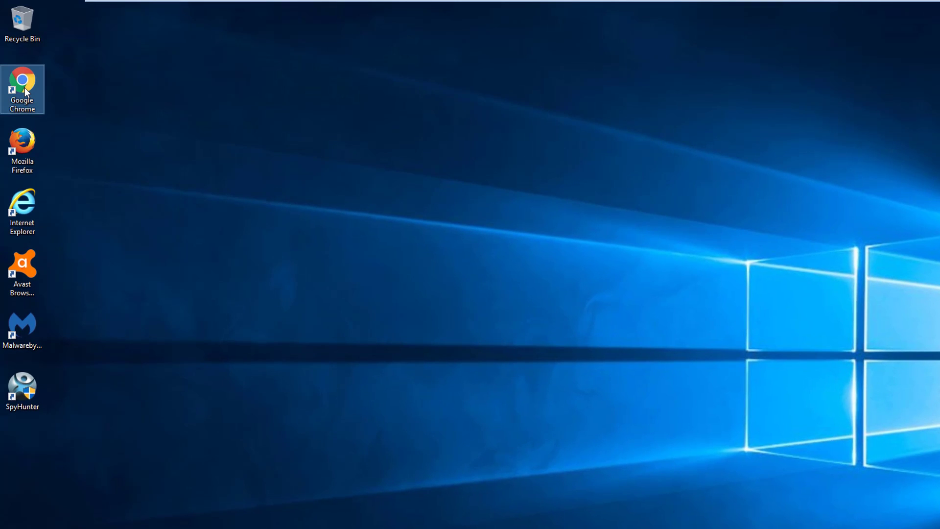
- Strip the tpoxa.com address from the Chrome shortcut's Target so it ends at chrome.exe, with admin approval
{"action": "double_click", "coordinate": [24, 87]}
{"action": "key", "text": "shift+F10"}
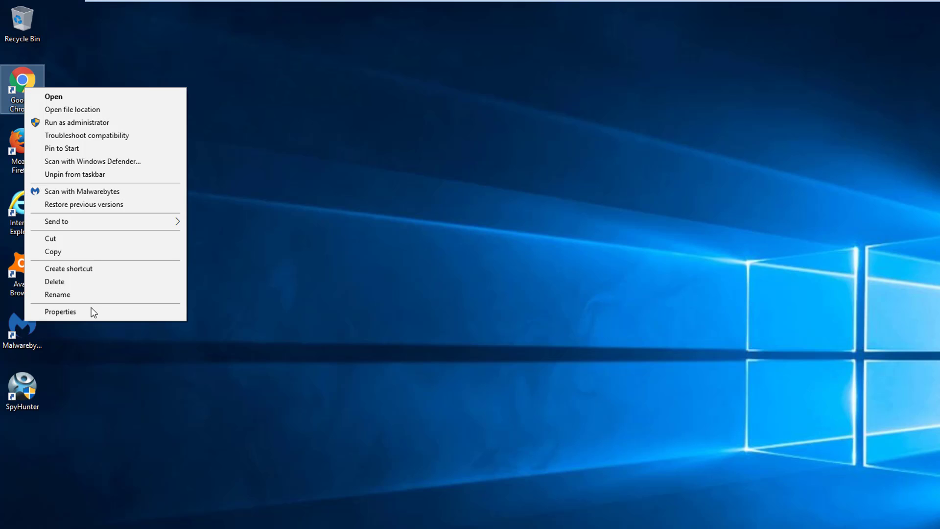
{"action": "left_click", "coordinate": [88, 311]}
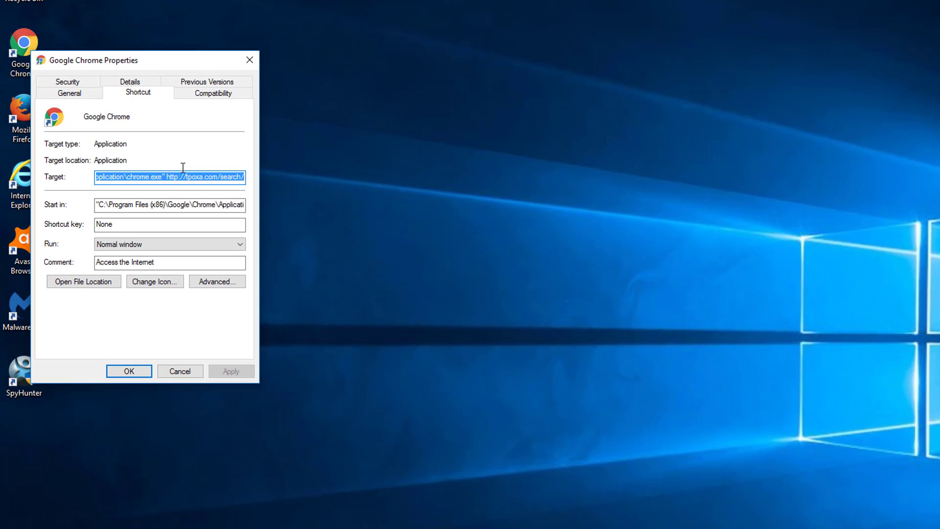
{"action": "left_click", "coordinate": [134, 171]}
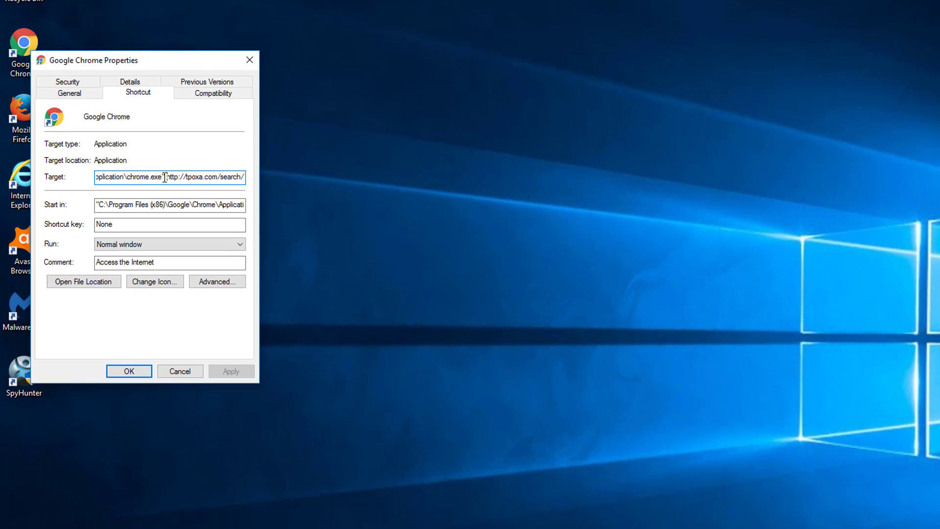
{"action": "left_click_drag", "start_coordinate": [167, 177], "coordinate": [257, 177]}
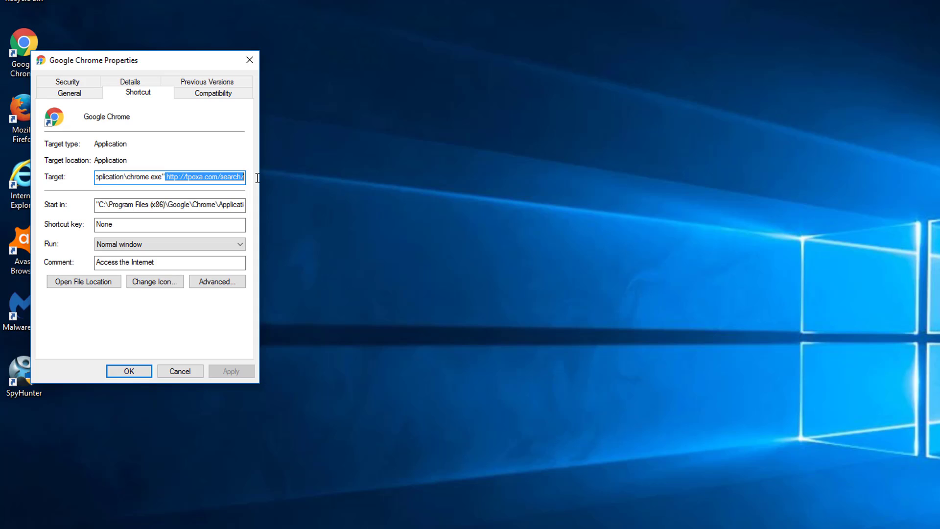
{"action": "key", "text": "Delete"}
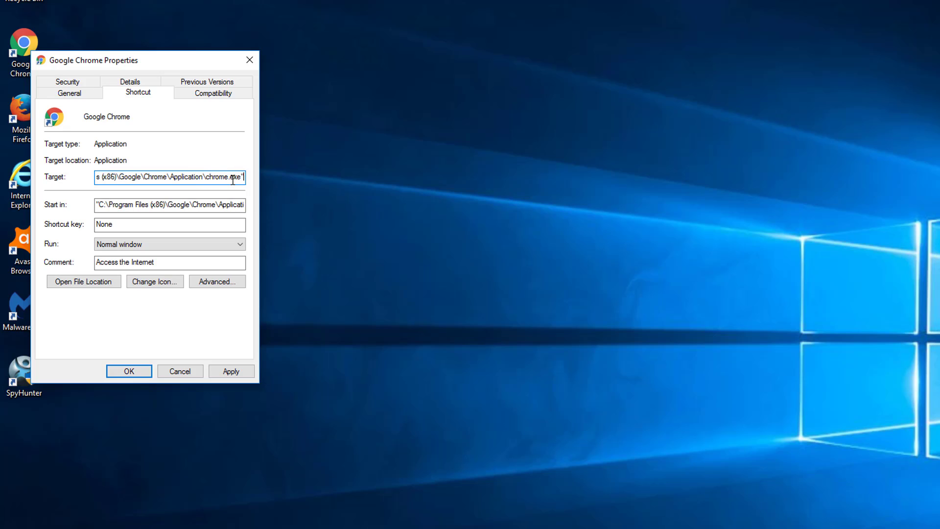
{"action": "left_click", "coordinate": [225, 365]}
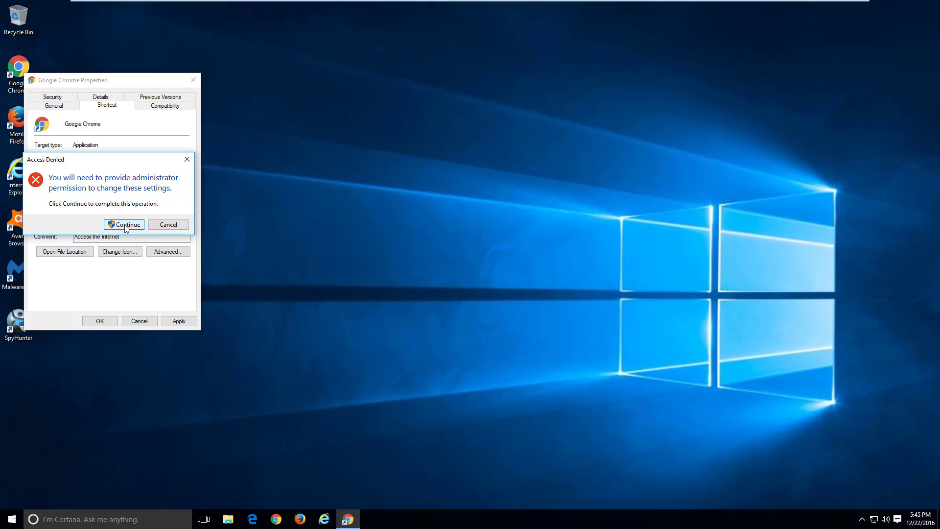
{"action": "left_click", "coordinate": [159, 243]}
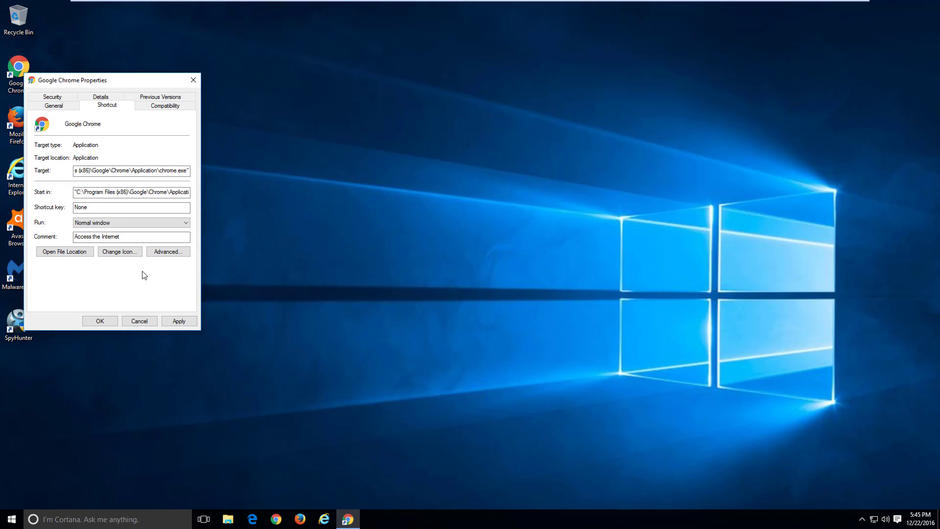
{"action": "left_click", "coordinate": [99, 320]}
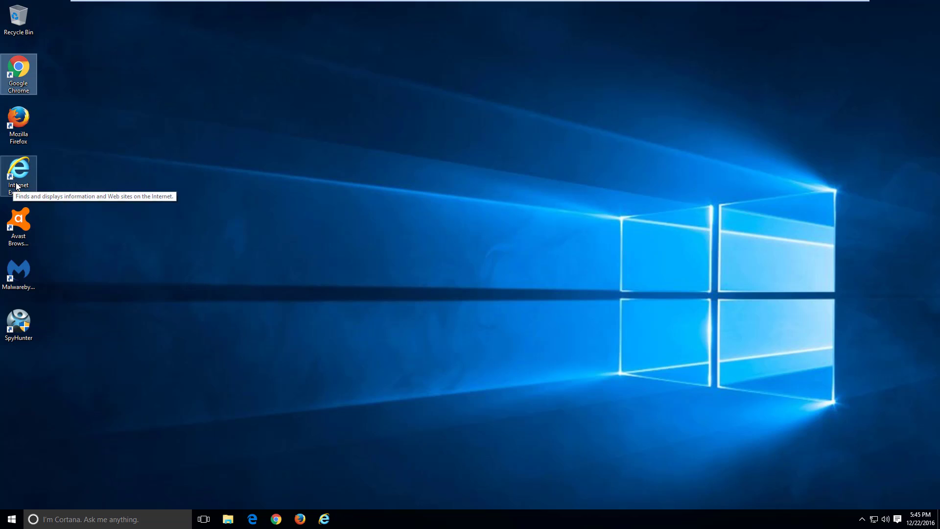
{"action": "double_click", "coordinate": [16, 186]}
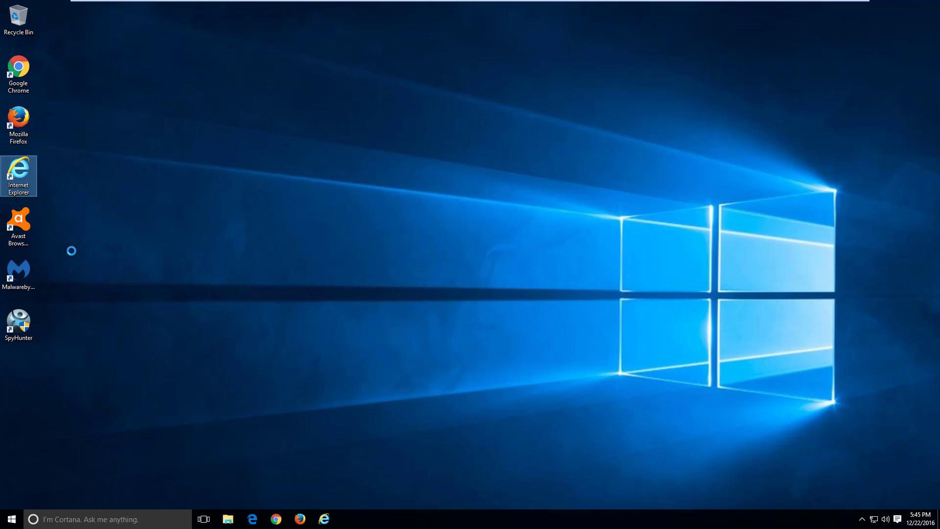
{"action": "key", "text": "shift+F10"}
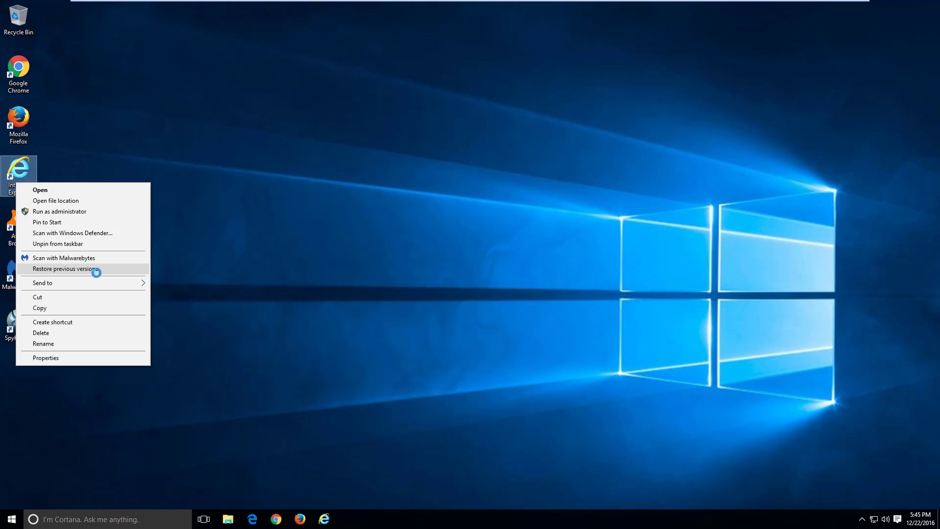
{"action": "left_click", "coordinate": [63, 363]}
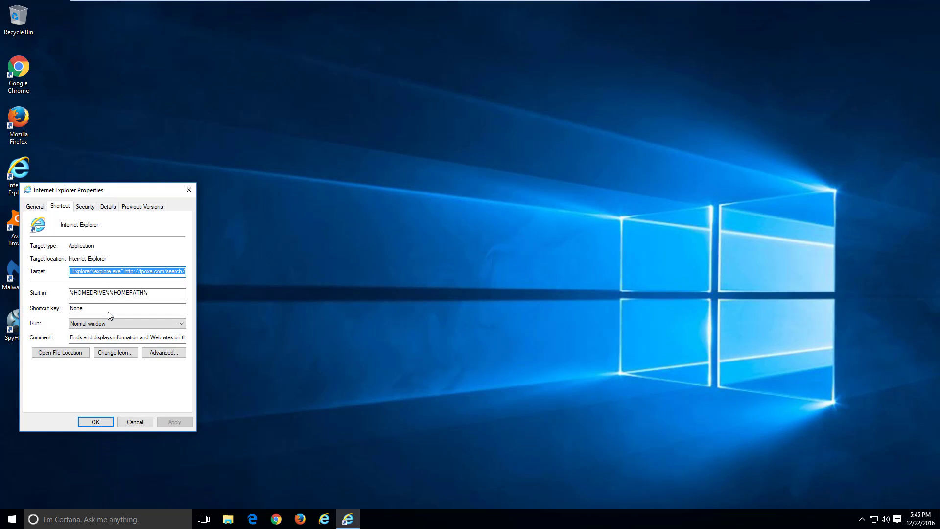
{"action": "left_click_drag", "start_coordinate": [123, 271], "coordinate": [242, 281]}
{"action": "key", "text": "Delete"}
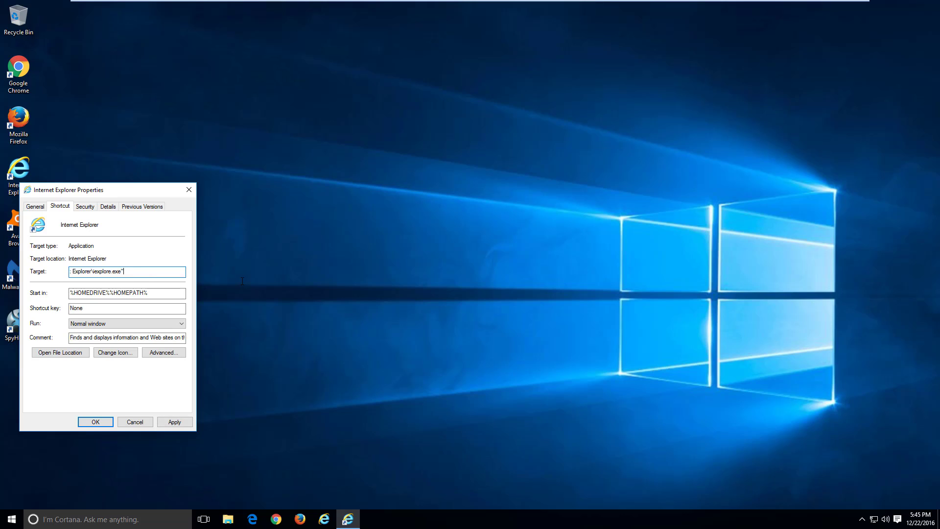
{"action": "left_click", "coordinate": [175, 422]}
- Remove the tpoxa.com address from the Firefox shortcut's Target so it ends at firefox.exe, and save
{"action": "left_click", "coordinate": [89, 424]}
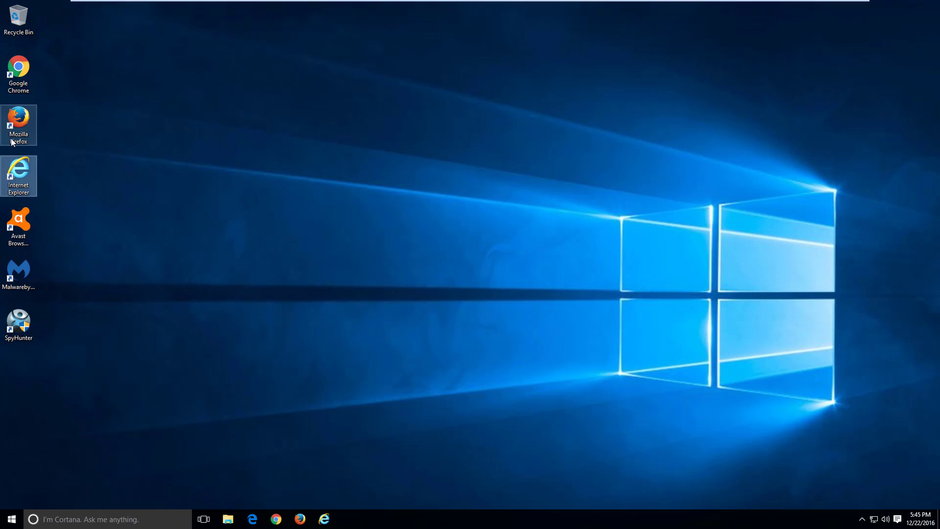
{"action": "right_click", "coordinate": [14, 128]}
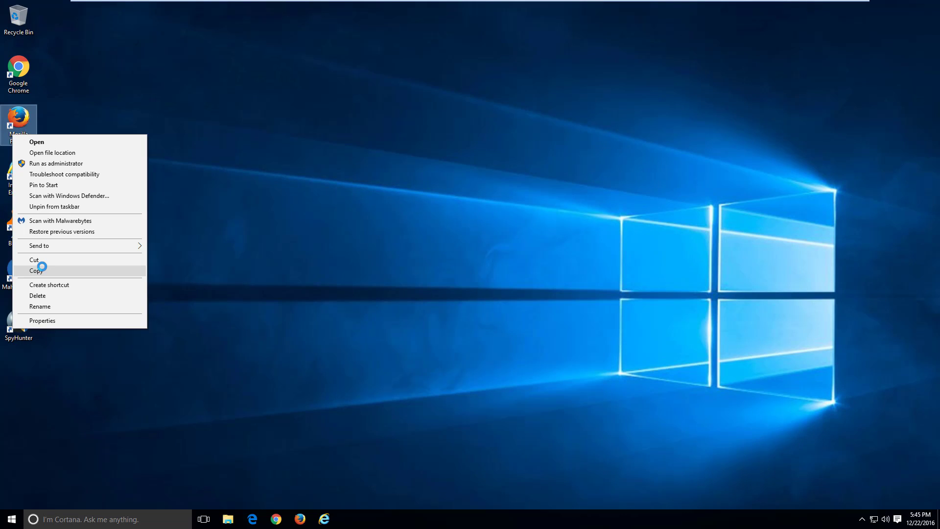
{"action": "left_click", "coordinate": [44, 321]}
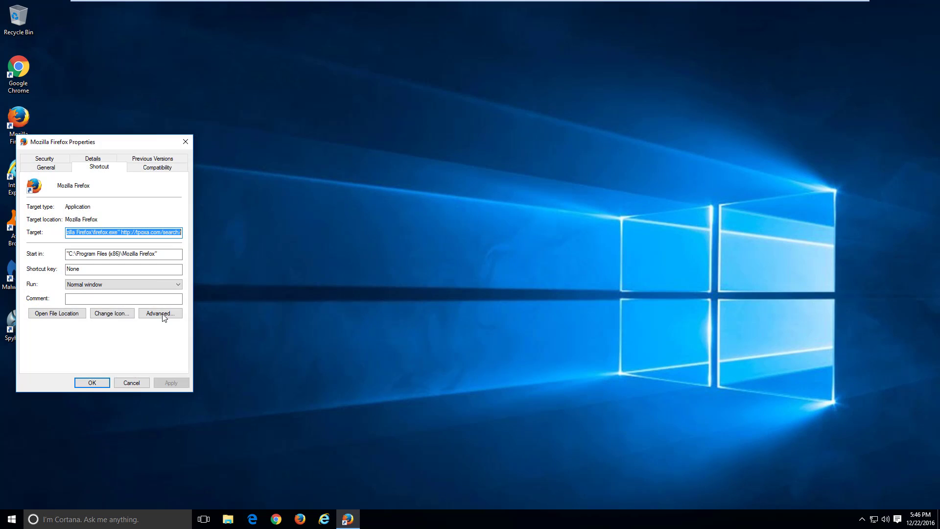
{"action": "left_click", "coordinate": [122, 232]}
{"action": "left_click_drag", "start_coordinate": [123, 232], "coordinate": [210, 228]}
{"action": "key", "text": "BackSpace"}
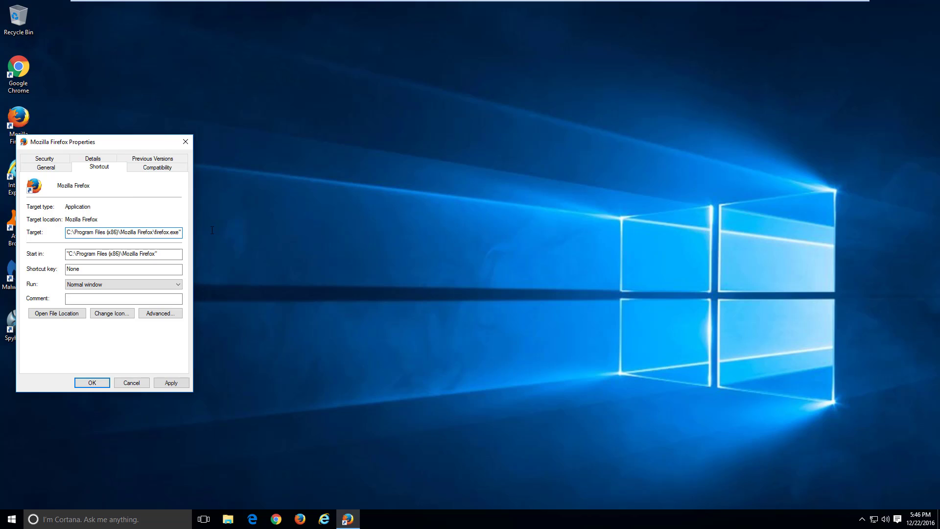
{"action": "left_click", "coordinate": [171, 382]}
{"action": "left_click", "coordinate": [109, 286]}
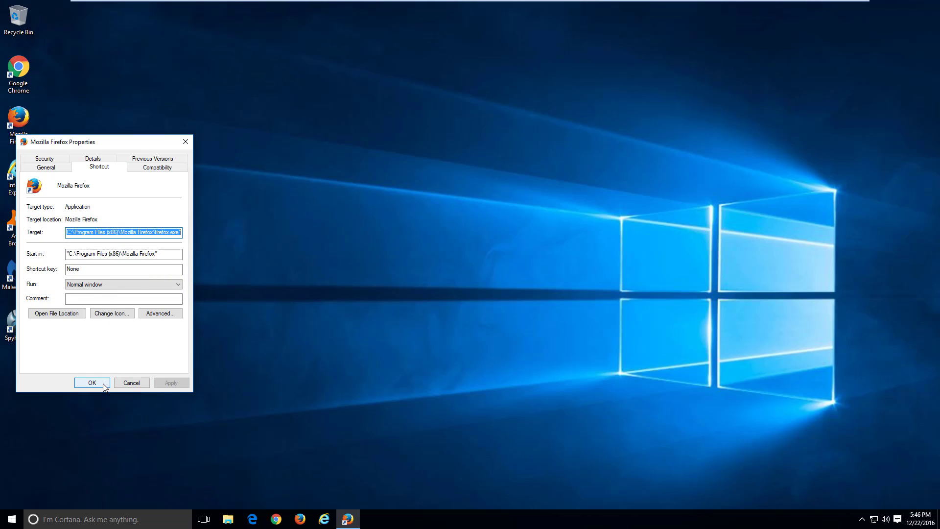
{"action": "left_click", "coordinate": [92, 382]}
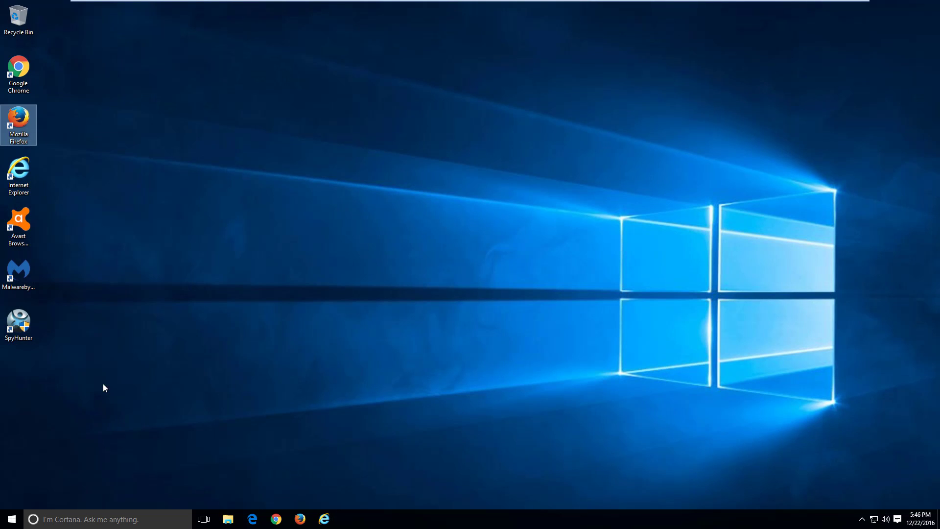
- Launch Google Chrome, still opening on tpoxa.com/search/, and go to its Settings page
{"action": "double_click", "coordinate": [23, 75]}
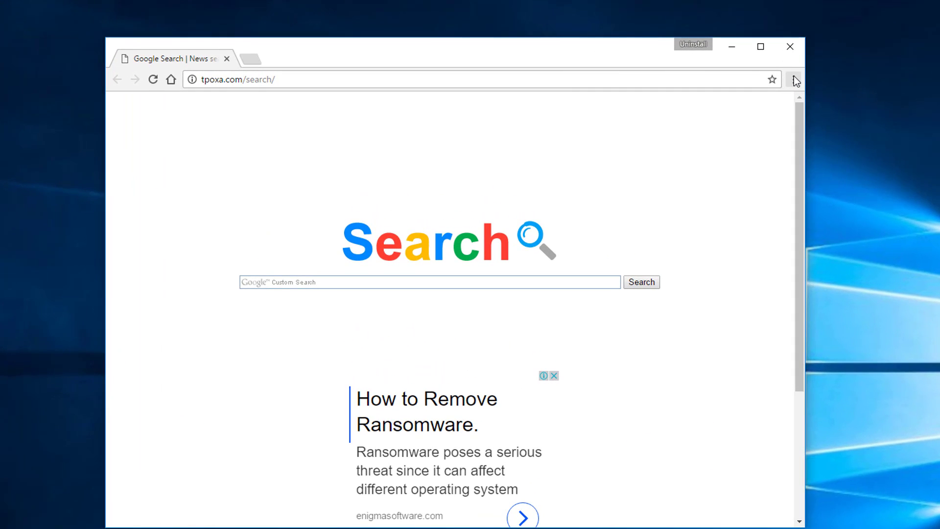
{"action": "left_click", "coordinate": [793, 79]}
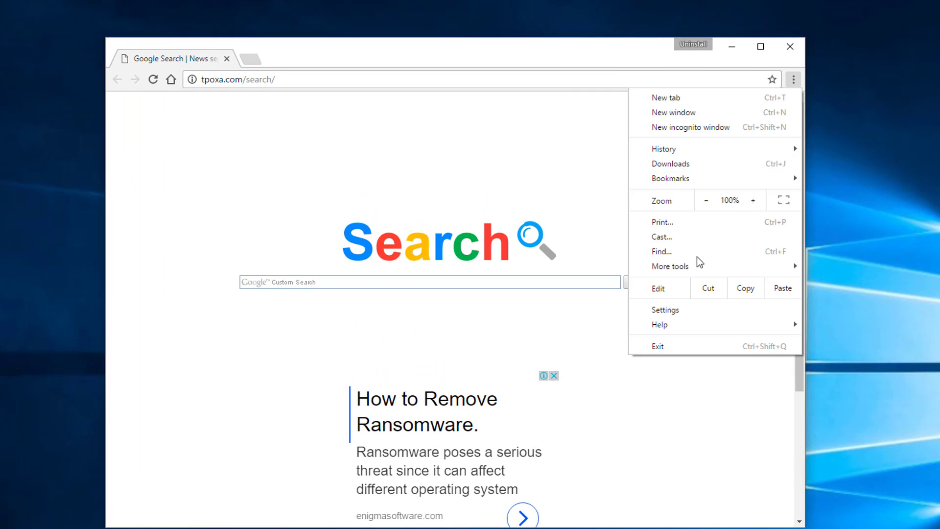
{"action": "key", "text": "Escape"}
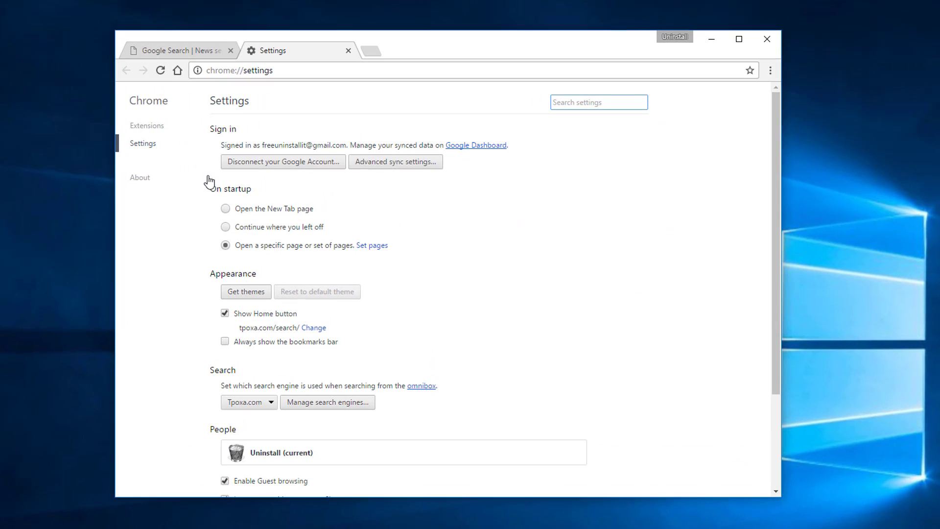
- Remove the tpoxa.com startup page and have Chrome open the New Tab page on startup
{"action": "left_click", "coordinate": [372, 248]}
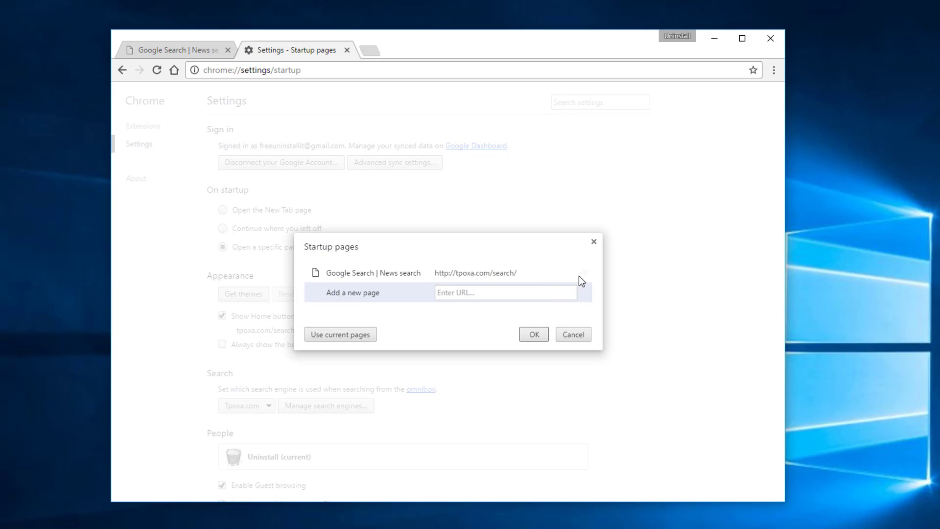
{"action": "left_click", "coordinate": [585, 273]}
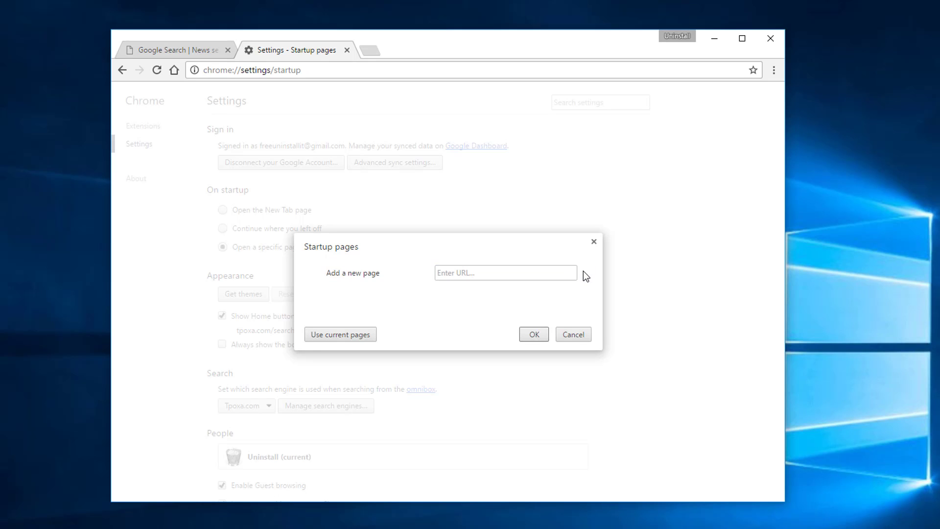
{"action": "left_click", "coordinate": [535, 334]}
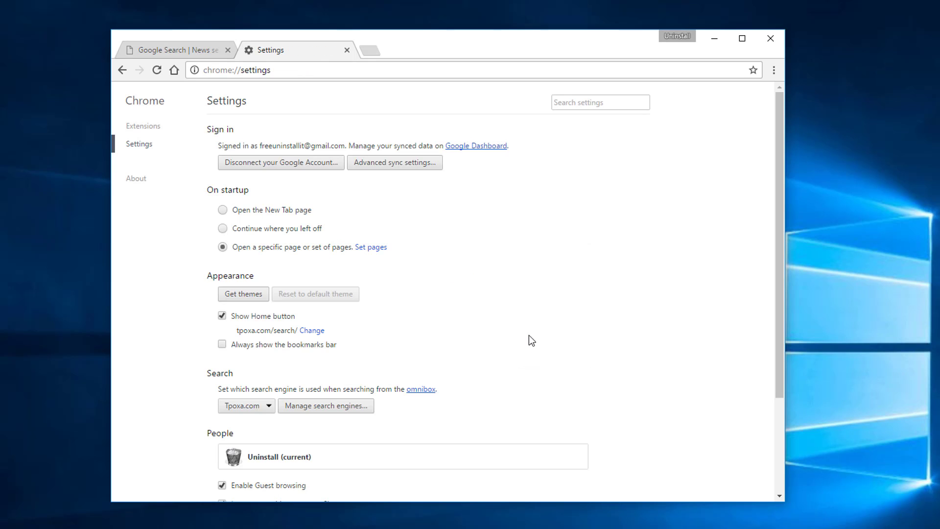
{"action": "left_click", "coordinate": [223, 210]}
- Replace the tpoxa.com home page with the New Tab page and hide the Home button
{"action": "left_click", "coordinate": [312, 331]}
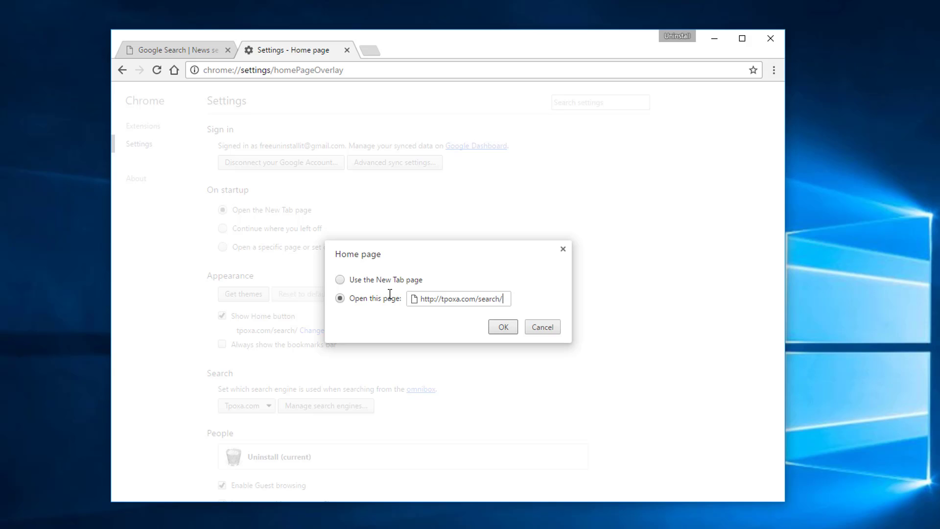
{"action": "key", "text": "ctrl+a"}
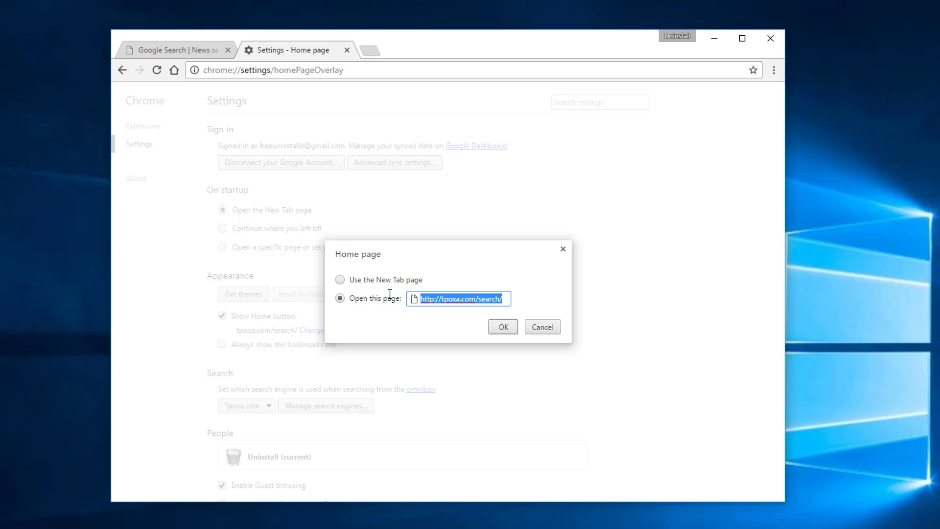
{"action": "key", "text": "Delete"}
{"action": "left_click", "coordinate": [340, 279]}
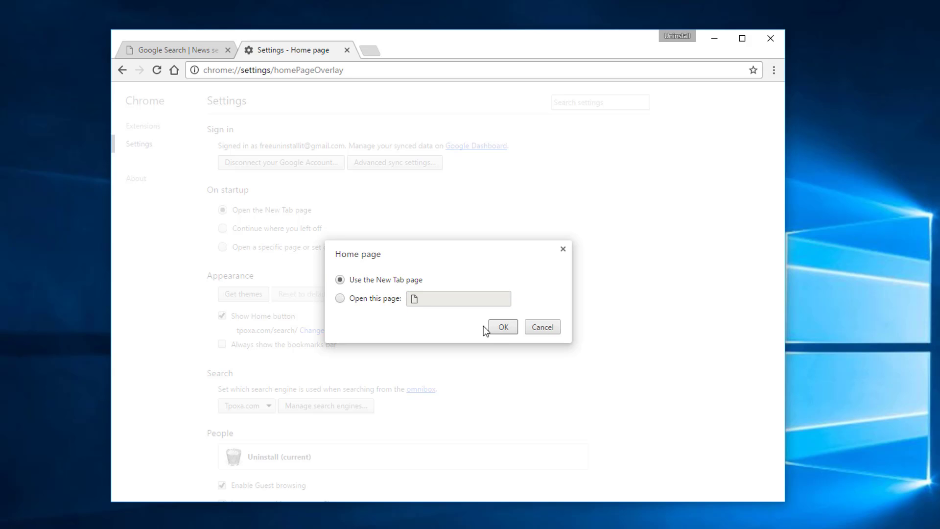
{"action": "left_click", "coordinate": [501, 327]}
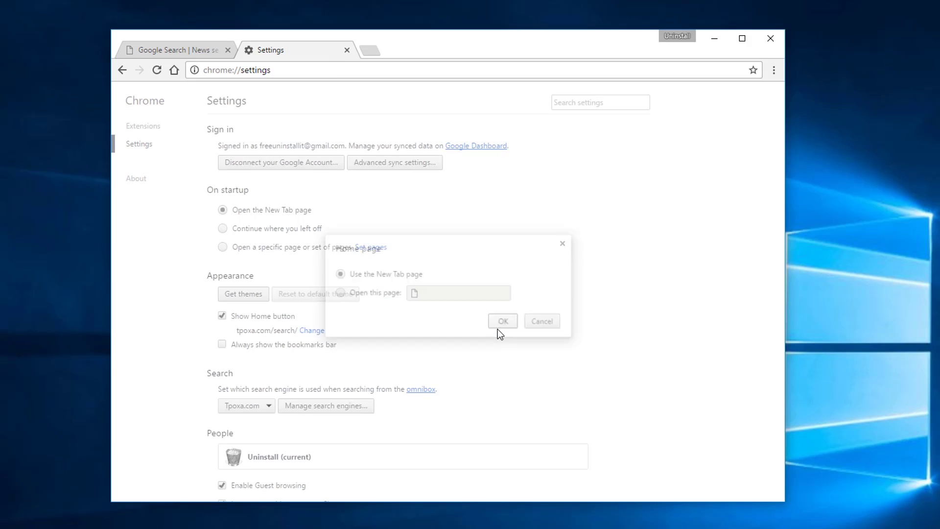
{"action": "left_click", "coordinate": [222, 317]}
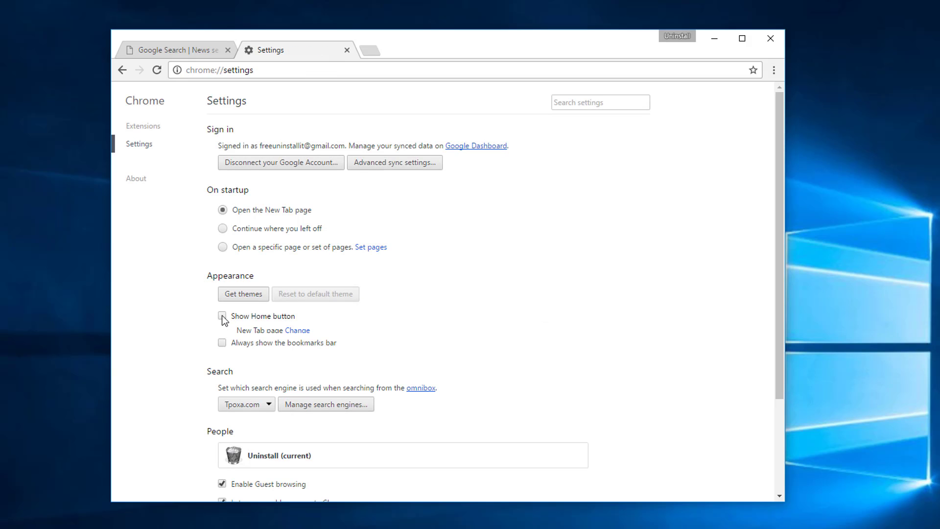
- Make Google the default search engine, delete Tpoxa.com from the list, and close Chrome
{"action": "left_click", "coordinate": [325, 395]}
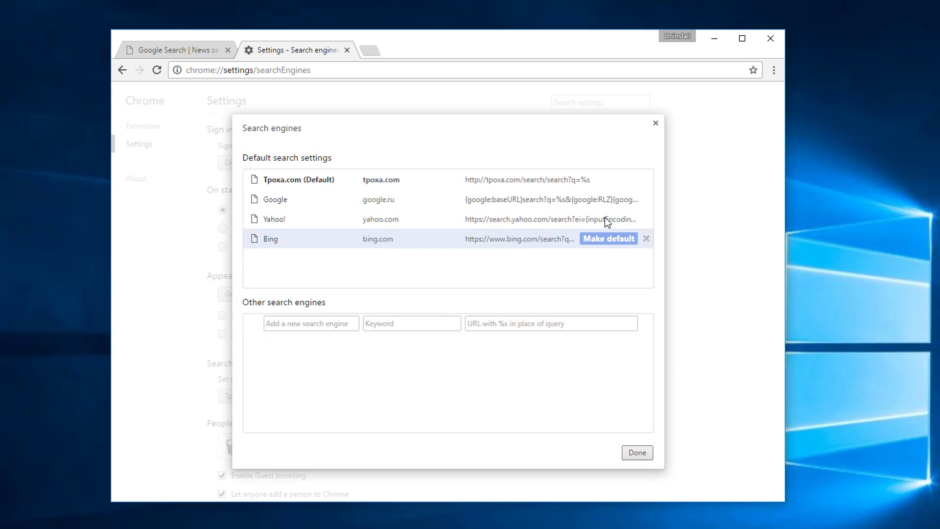
{"action": "mouse_move", "coordinate": [606, 204]}
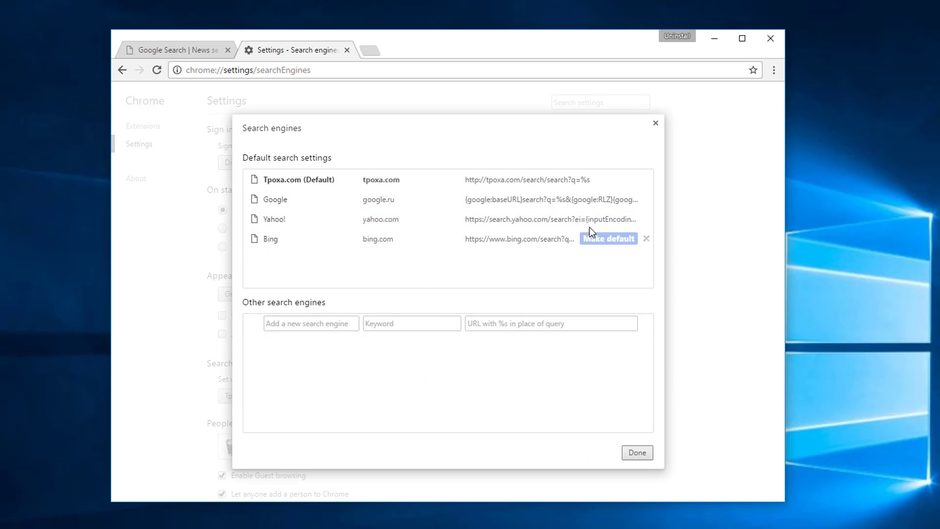
{"action": "left_click", "coordinate": [598, 197]}
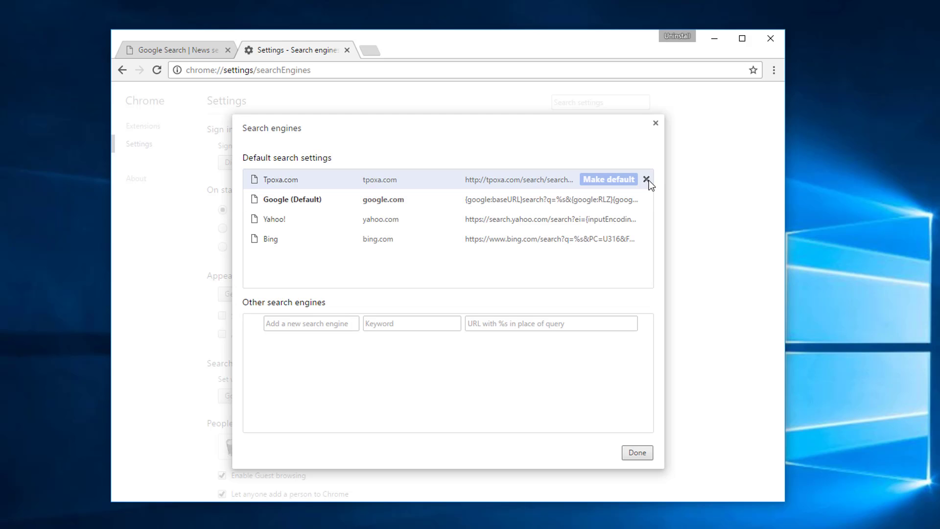
{"action": "left_click", "coordinate": [648, 179]}
{"action": "left_click", "coordinate": [637, 452]}
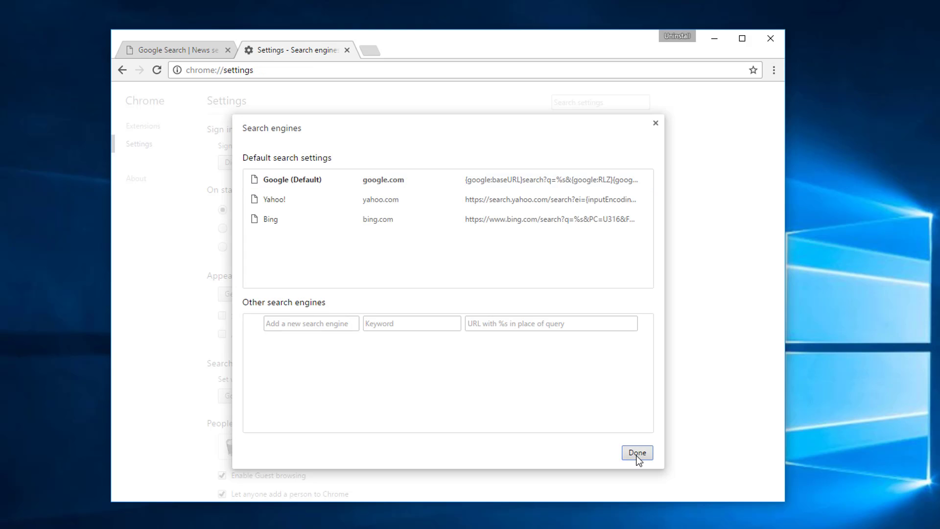
{"action": "left_click", "coordinate": [346, 50]}
{"action": "left_click", "coordinate": [231, 50]}
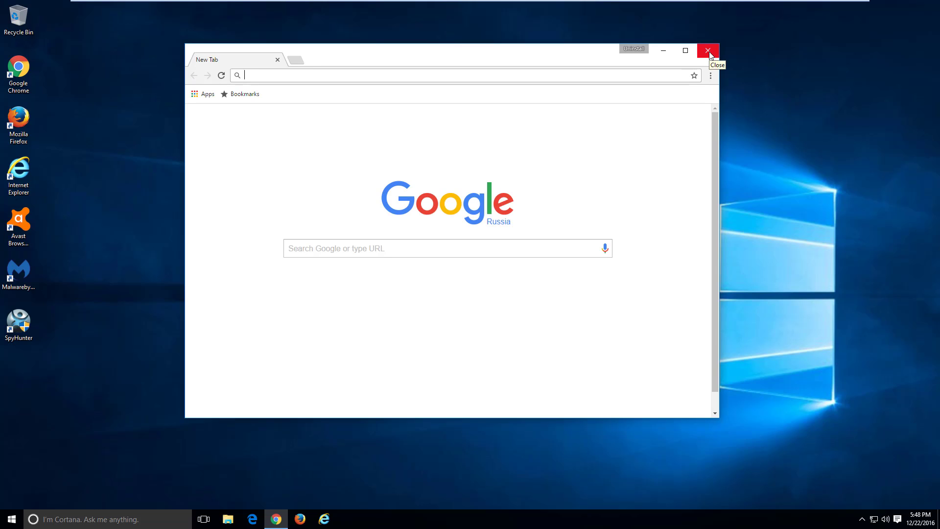
- Close Chrome, then restore Firefox's home page to the default Firefox Start Page in Options
{"action": "left_click", "coordinate": [707, 50]}
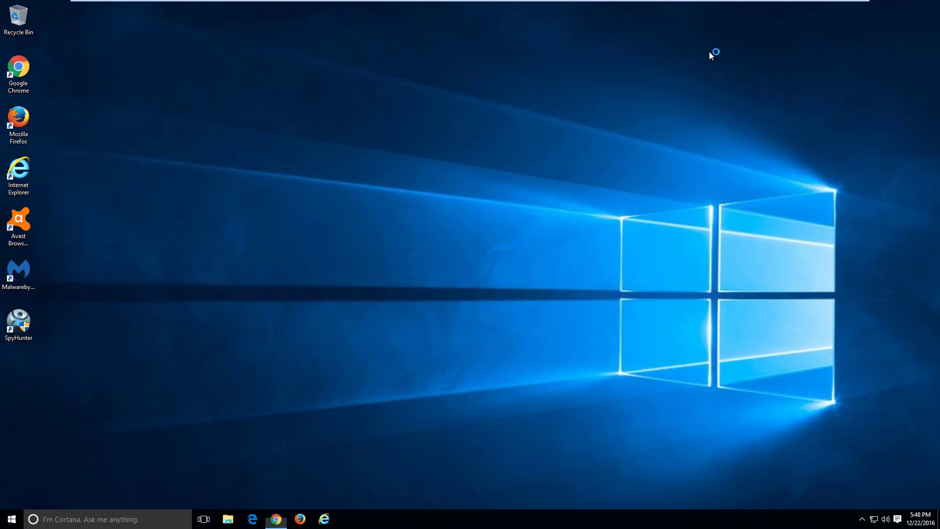
{"action": "double_click", "coordinate": [20, 123]}
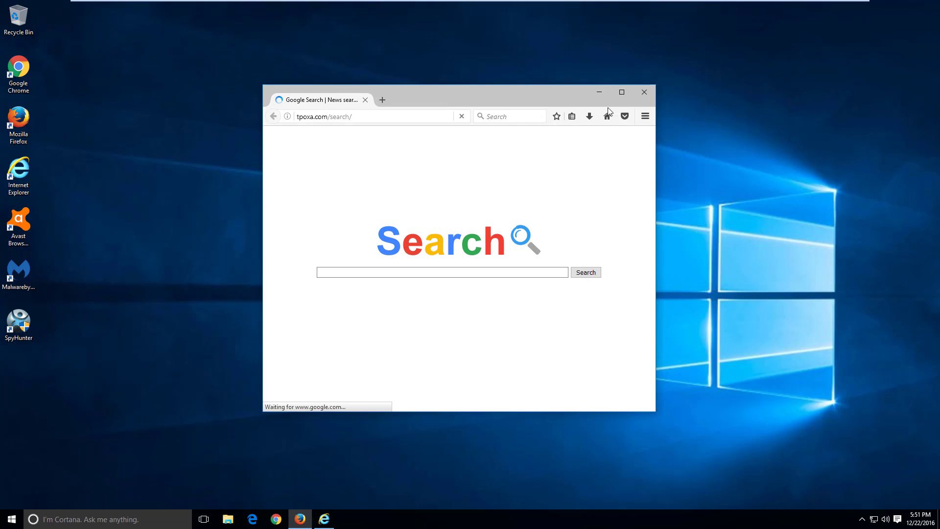
{"action": "left_click", "coordinate": [645, 118]}
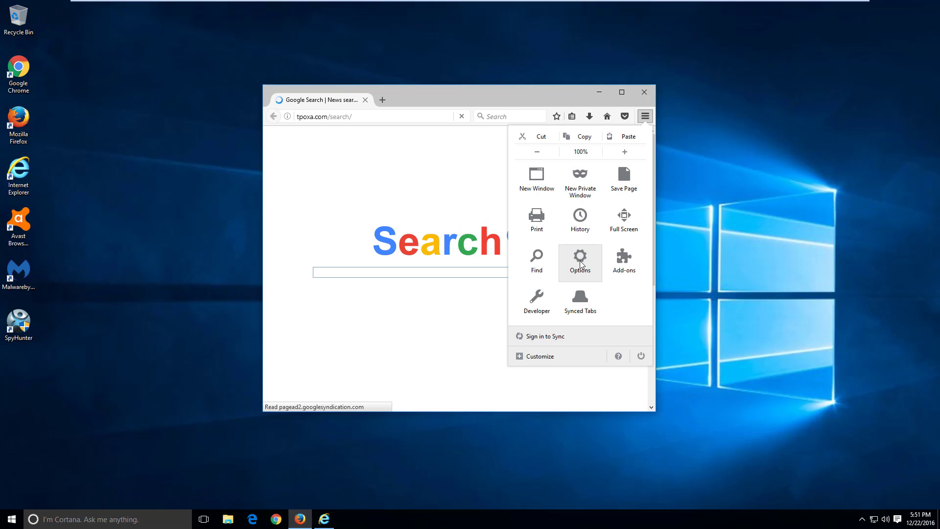
{"action": "left_click", "coordinate": [606, 272]}
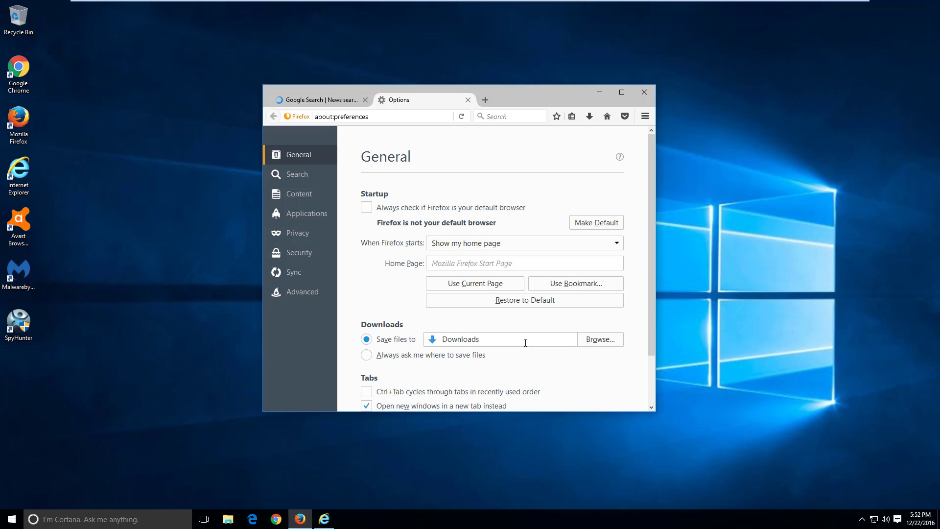
{"action": "left_click", "coordinate": [468, 100]}
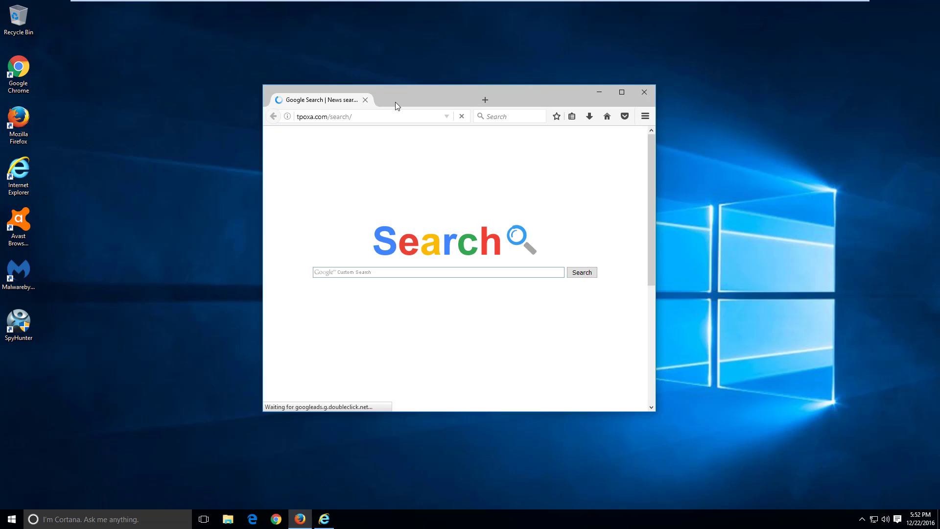
- Close Firefox, launch Internet Explorer, and open Internet Options from the gear menu
{"action": "left_click", "coordinate": [365, 100]}
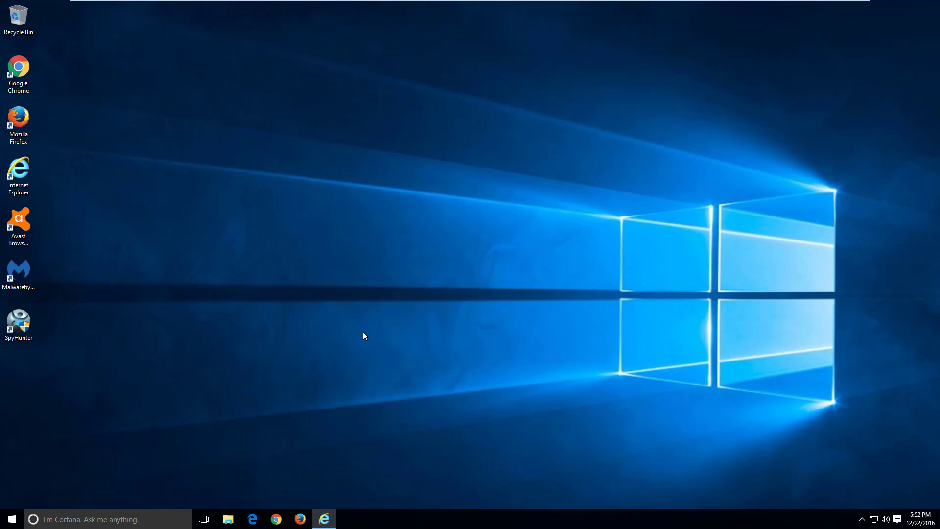
{"action": "left_click", "coordinate": [327, 519]}
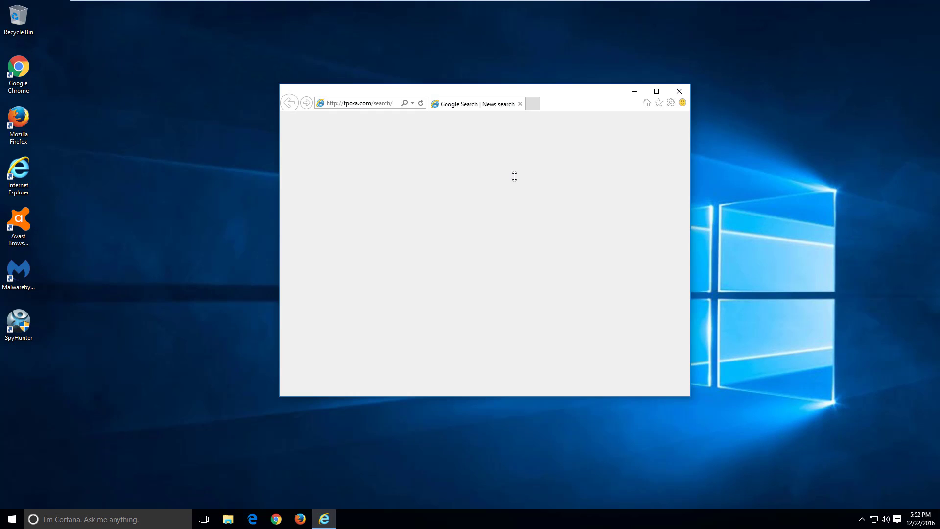
{"action": "left_click", "coordinate": [670, 103]}
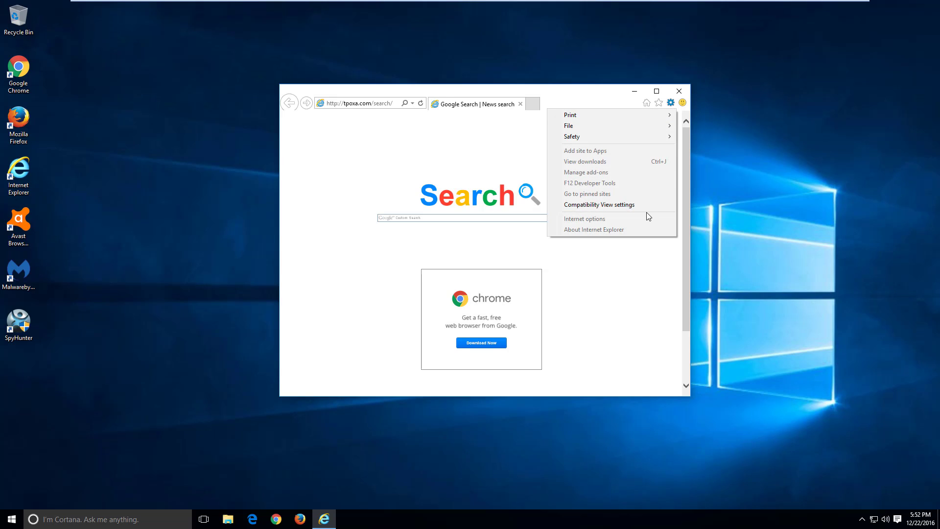
{"action": "left_click", "coordinate": [670, 104]}
{"action": "left_click", "coordinate": [670, 104]}
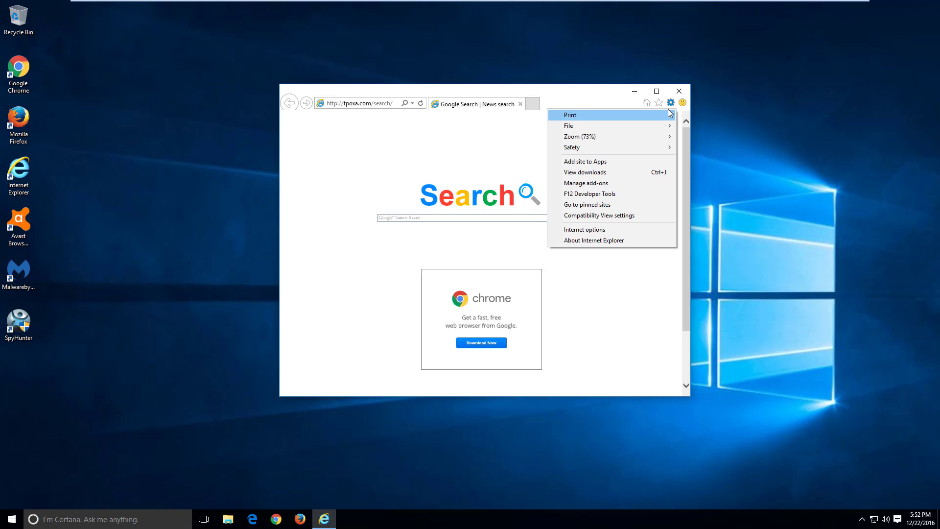
{"action": "left_click", "coordinate": [606, 230]}
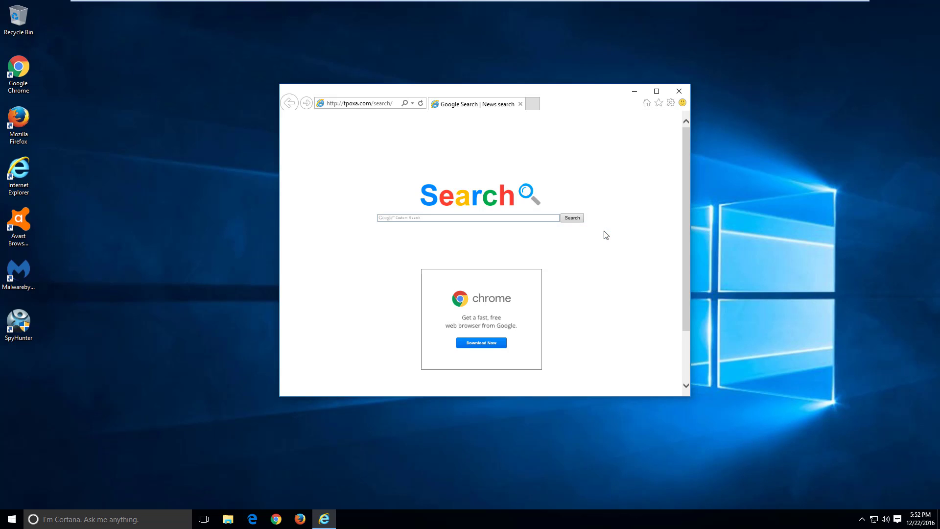